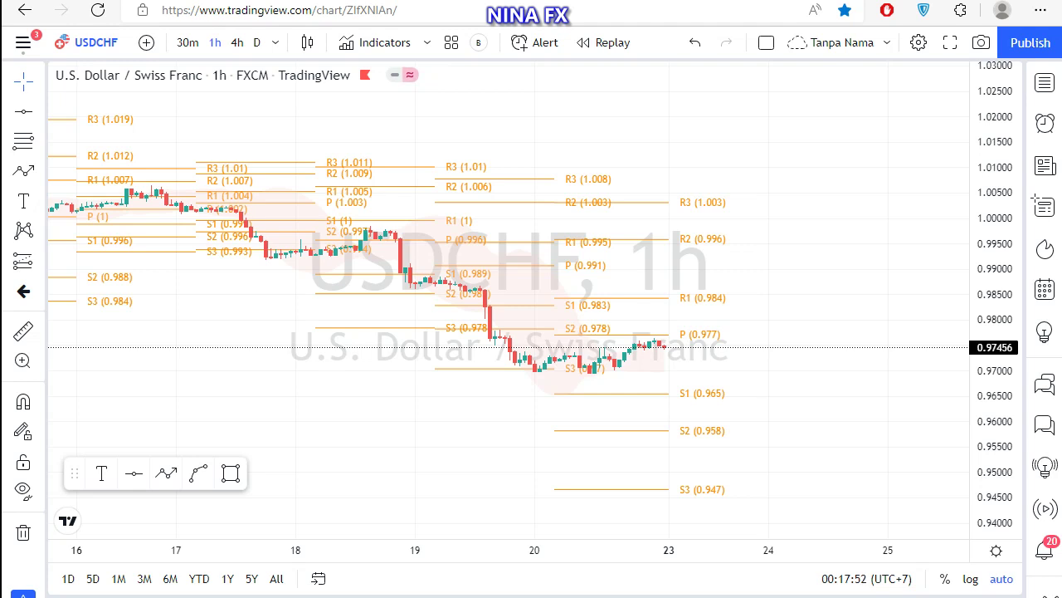
Choose the Horizontal Line drawing tool on the USDCHF 1h chart
{"action": "left_click", "coordinate": [23, 111]}
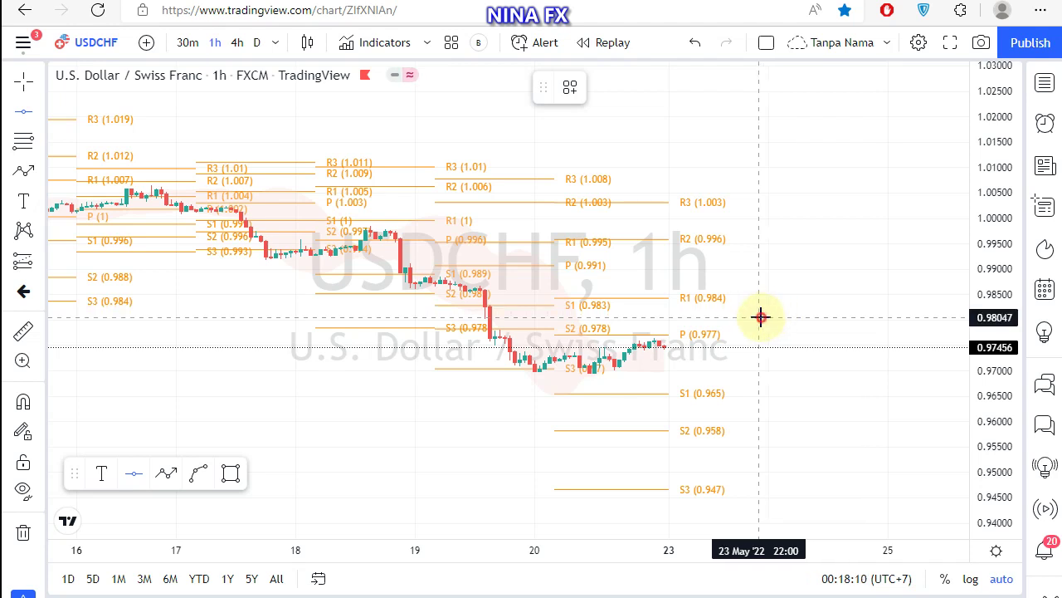
Place horizontal levels at 0.98047 and 0.96543
{"action": "left_click", "coordinate": [762, 316]}
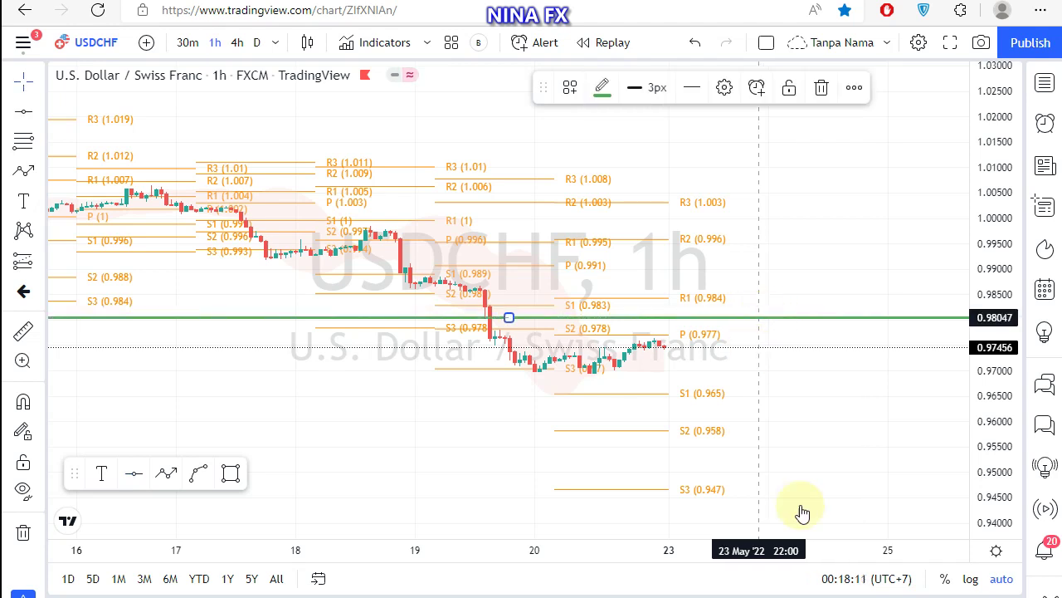
{"action": "left_click", "coordinate": [23, 111]}
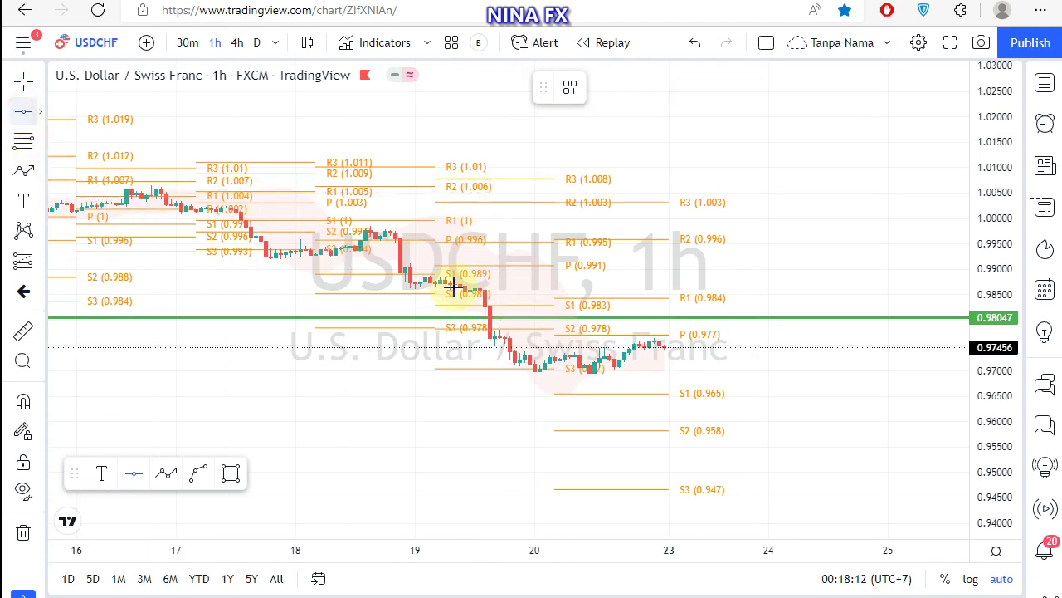
{"action": "left_click", "coordinate": [764, 394]}
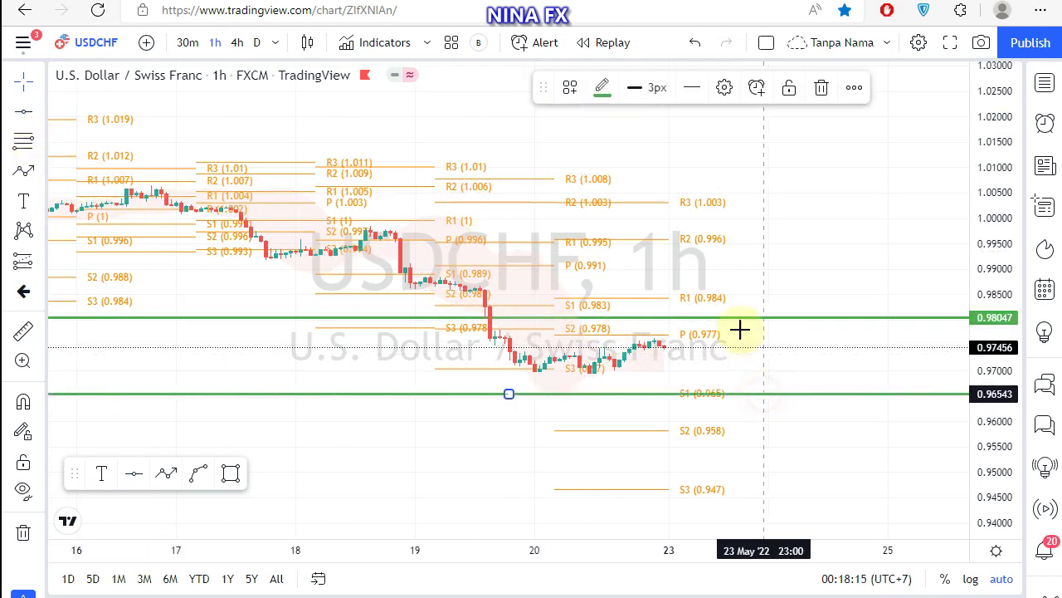
Remove the pivot point levels indicator and adjust the view so 0.96543 stays visible
{"action": "right_click", "coordinate": [704, 209]}
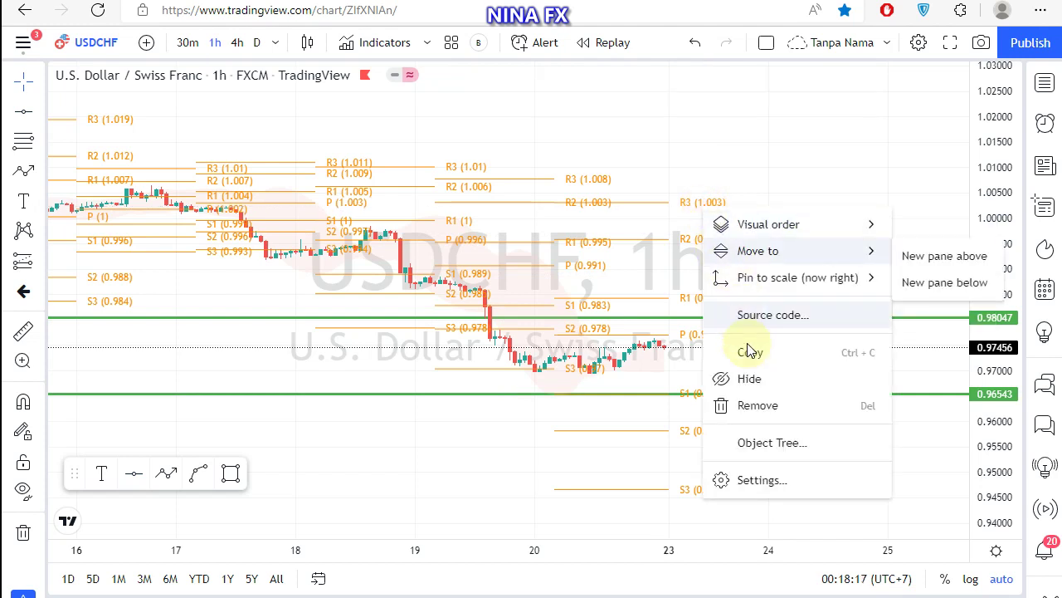
{"action": "left_click", "coordinate": [752, 405]}
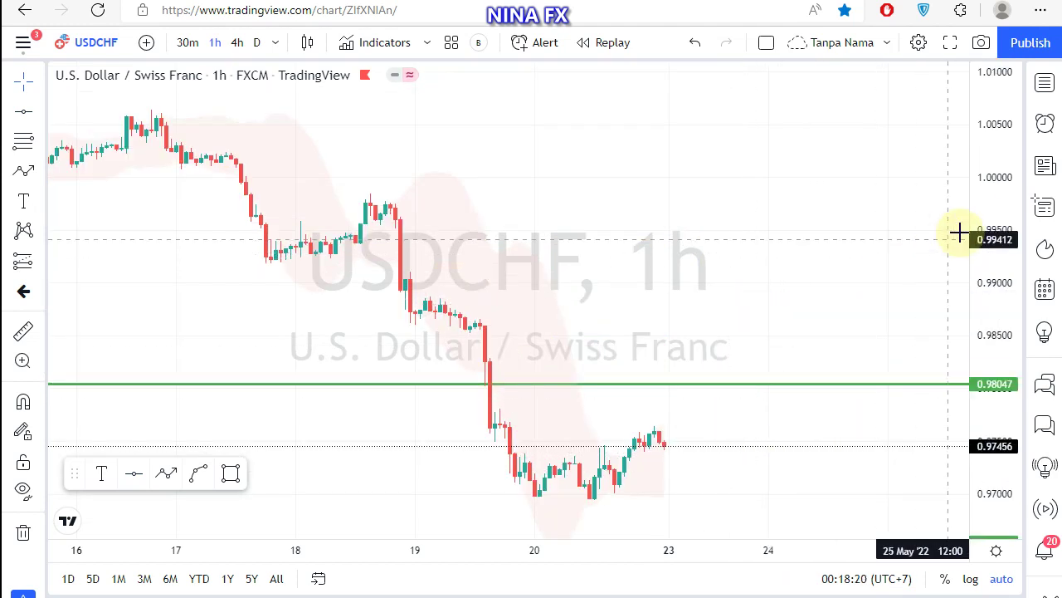
{"action": "left_click_drag", "start_coordinate": [976, 234], "coordinate": [978, 246]}
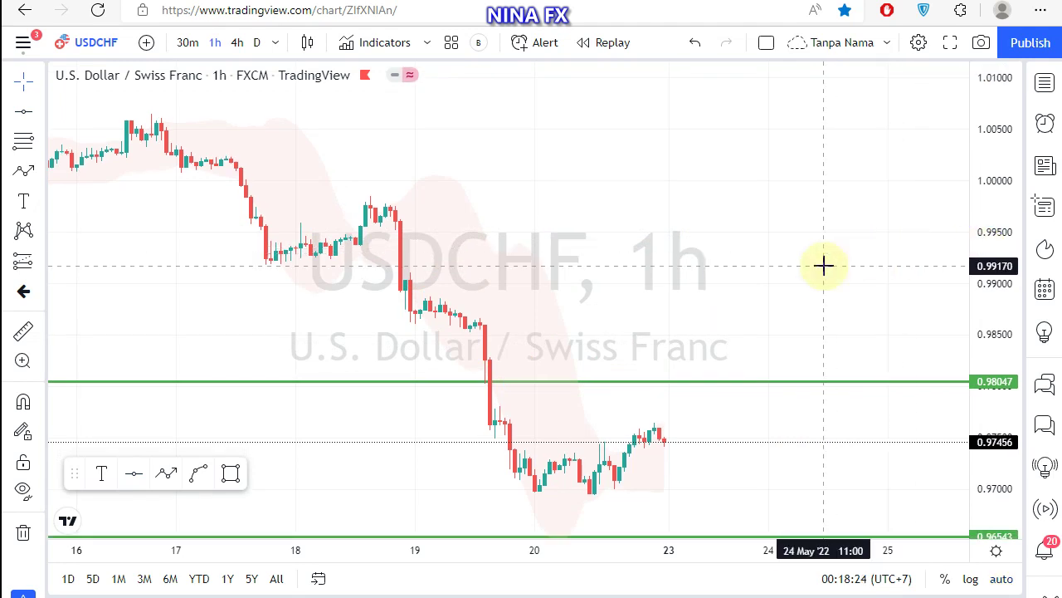
{"action": "left_click_drag", "start_coordinate": [823, 265], "coordinate": [823, 249]}
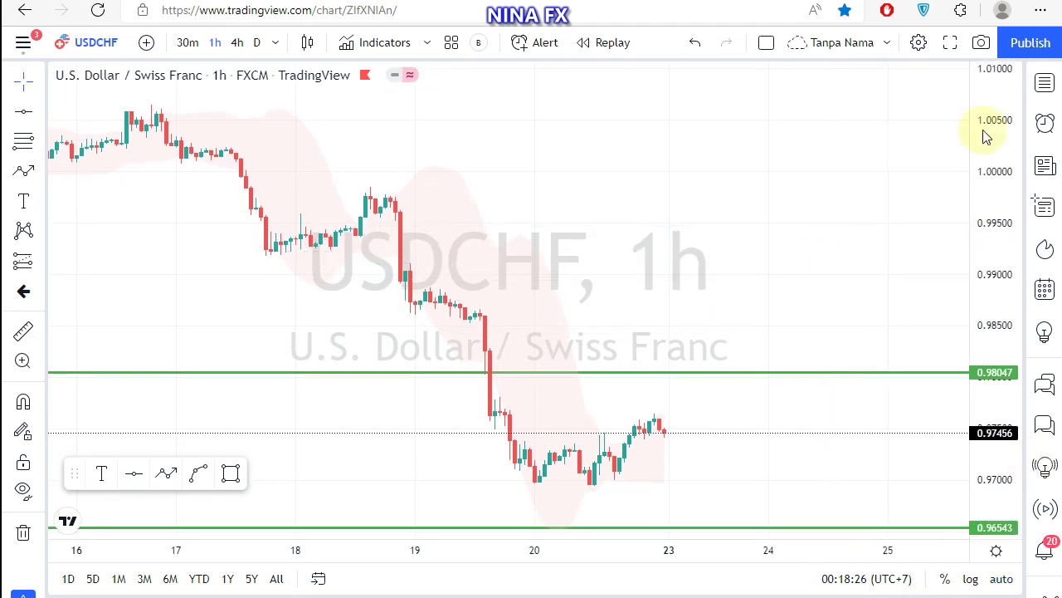
Draw an arrow path from after the latest candle up to 0.98047, then down to 0.96543
{"action": "left_click", "coordinate": [24, 170]}
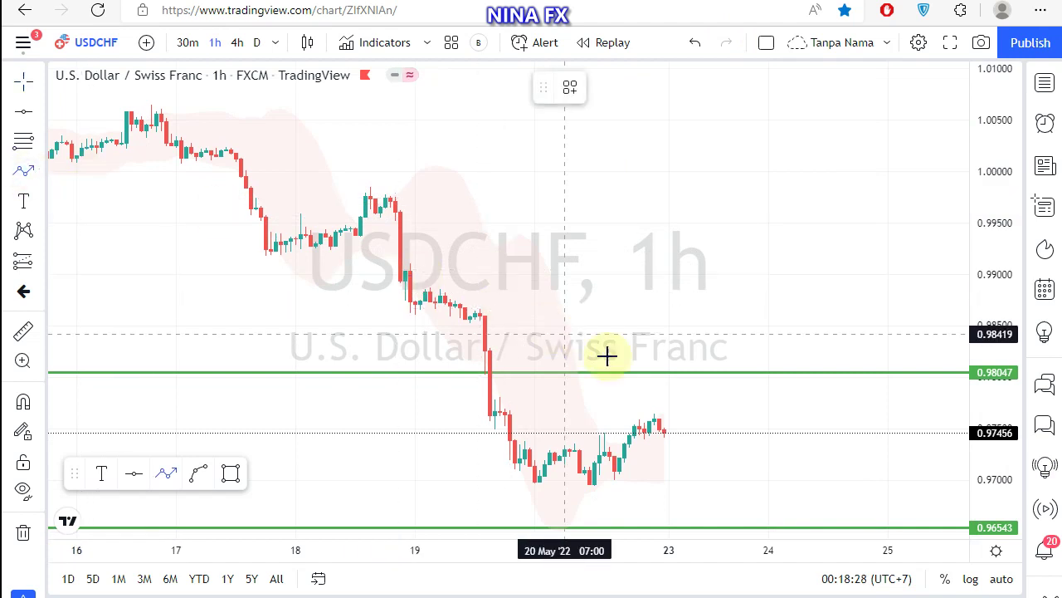
{"action": "left_click", "coordinate": [679, 449]}
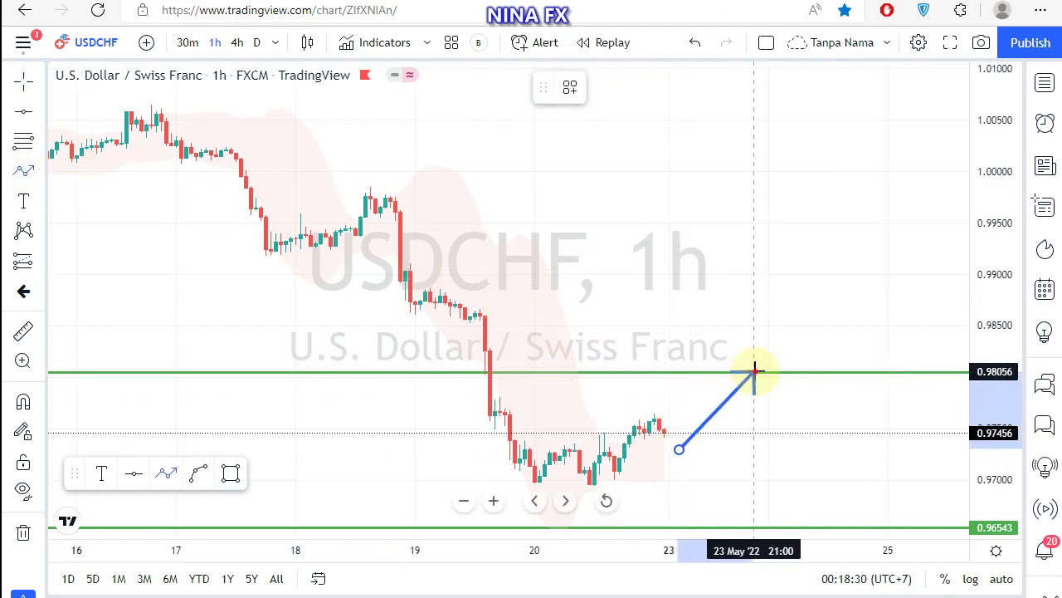
{"action": "left_click", "coordinate": [754, 372]}
{"action": "double_click", "coordinate": [789, 471]}
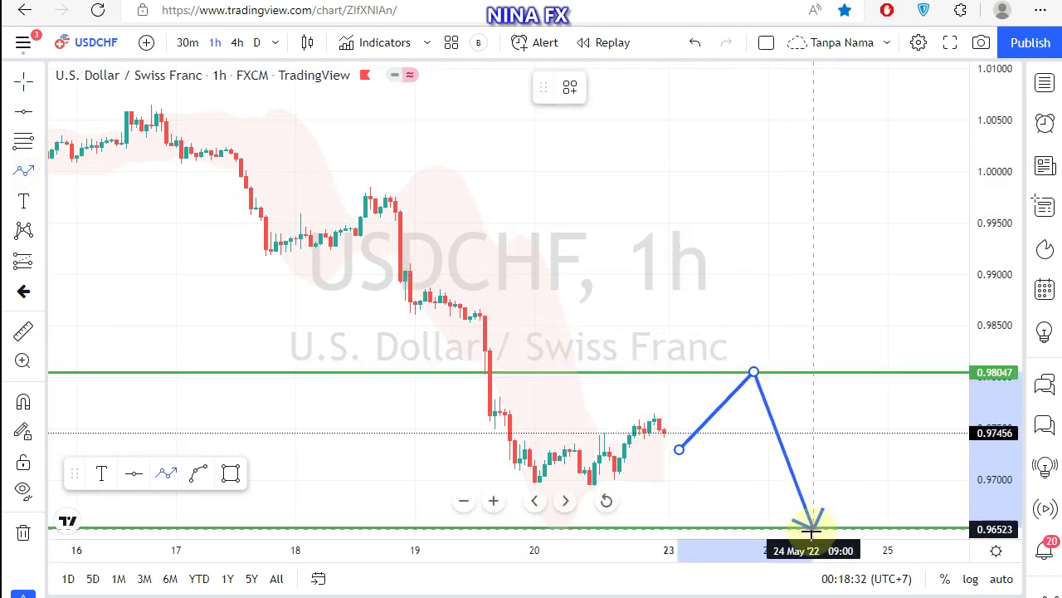
{"action": "double_click", "coordinate": [809, 532]}
{"action": "left_click", "coordinate": [816, 462]}
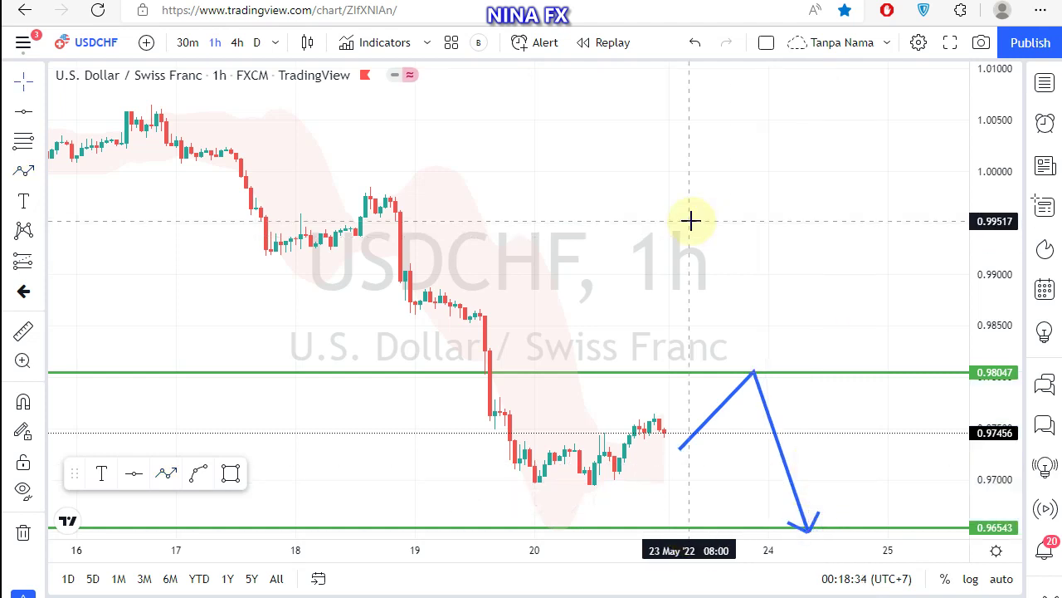
{"action": "left_click", "coordinate": [23, 204]}
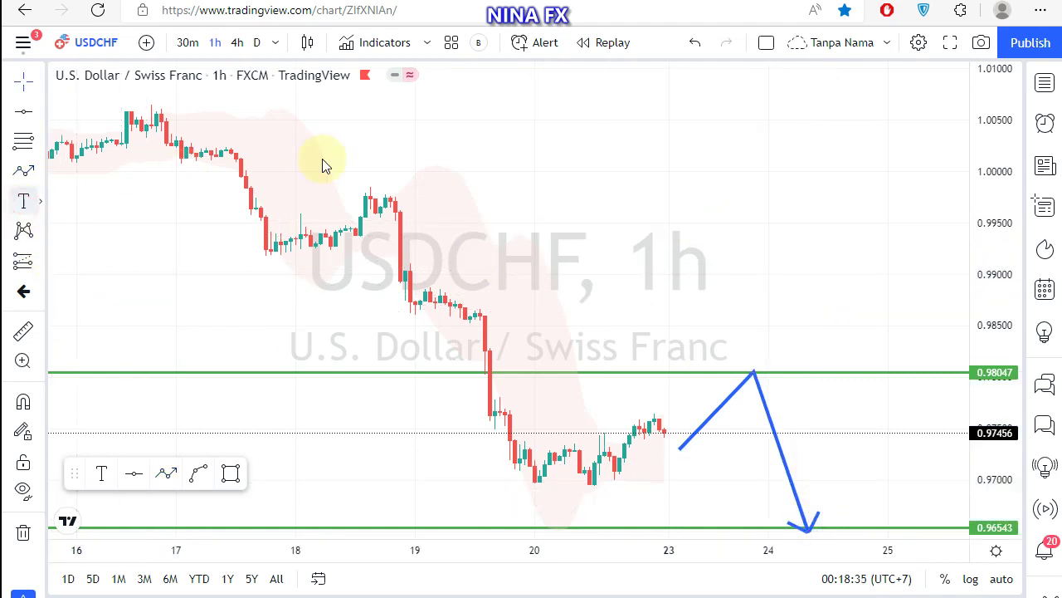
Add the text label 'USDCHF, Sell 0.98000 Tp 0.96500' above the mid-May candles and nudge it up-left
{"action": "left_click", "coordinate": [363, 141]}
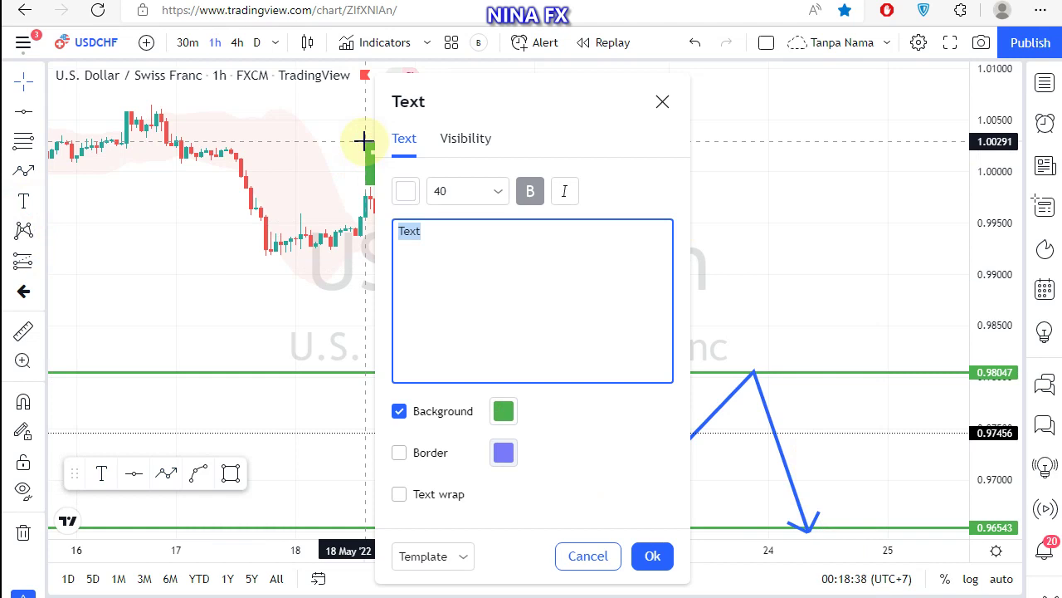
{"action": "type", "text": "USDC"}
{"action": "type", "text": "HF, "}
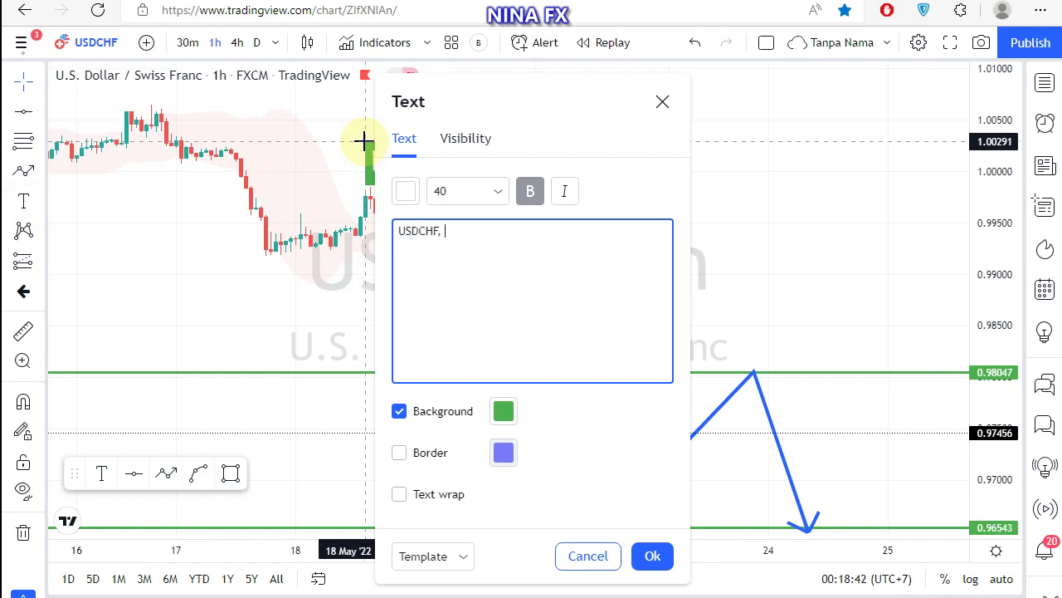
{"action": "type", "text": "Sell 0."}
{"action": "type", "text": "9"}
{"action": "type", "text": "8000 Tp "}
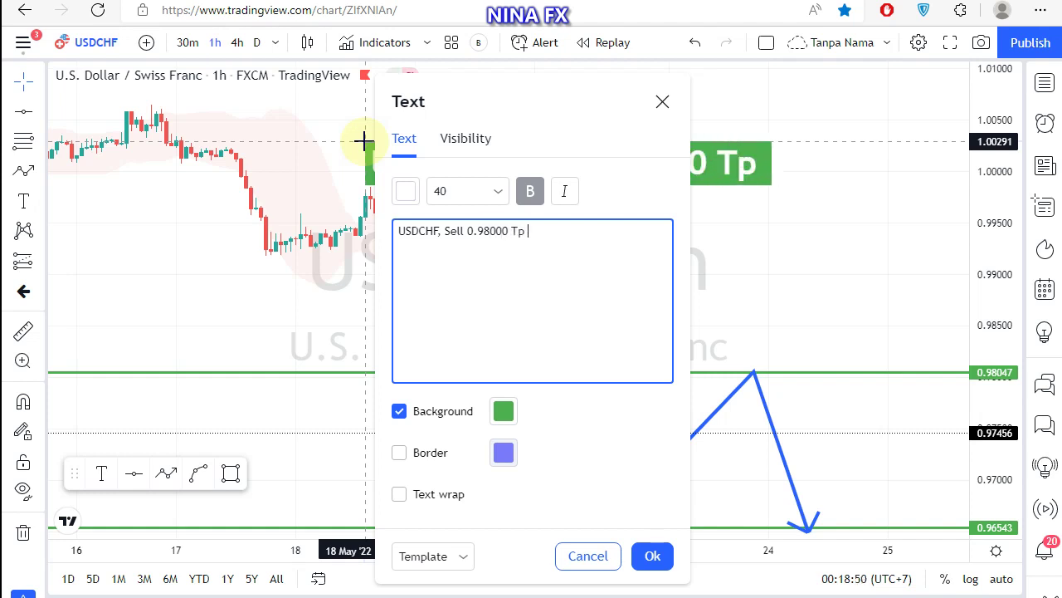
{"action": "type", "text": "0.9"}
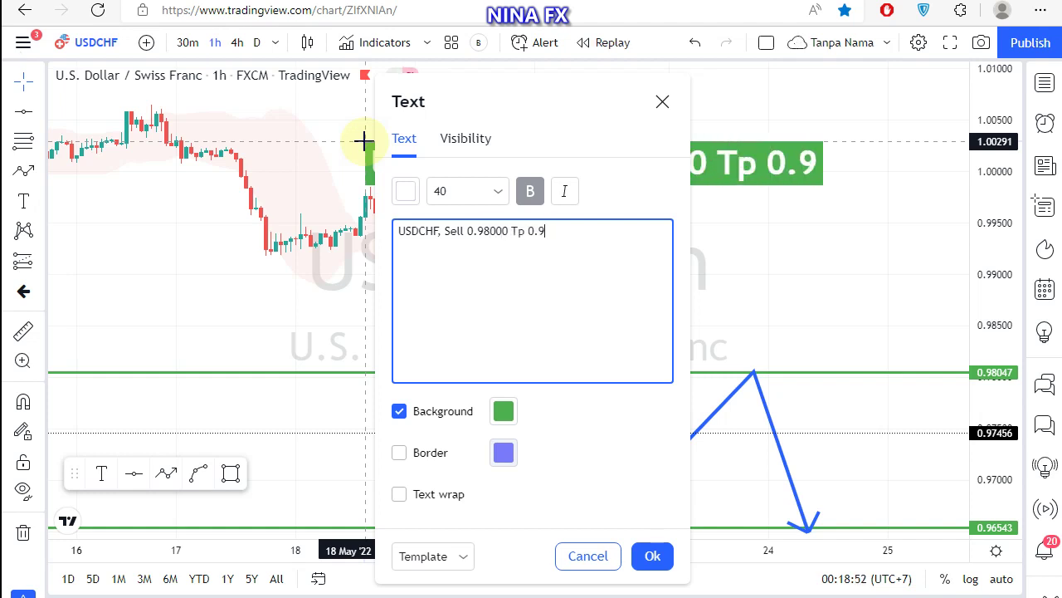
{"action": "type", "text": "6500"}
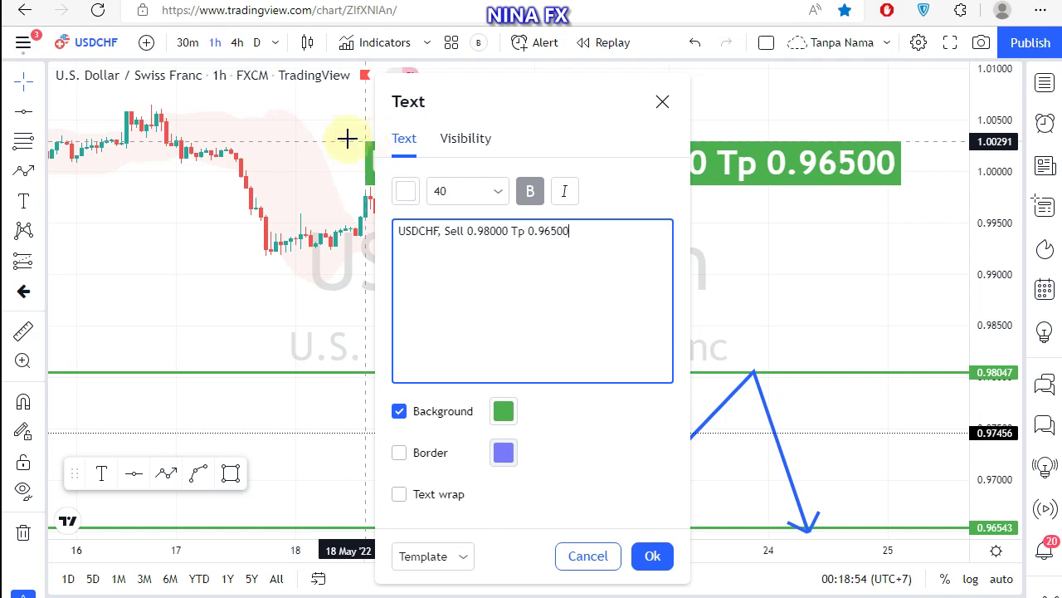
{"action": "left_click", "coordinate": [332, 135]}
{"action": "left_click_drag", "start_coordinate": [415, 147], "coordinate": [400, 132]}
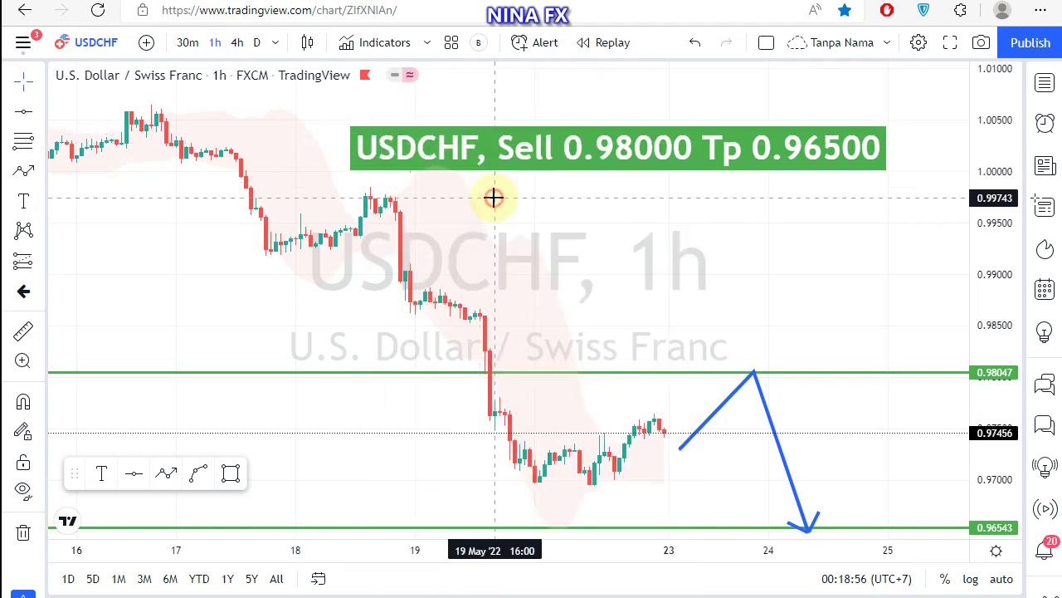